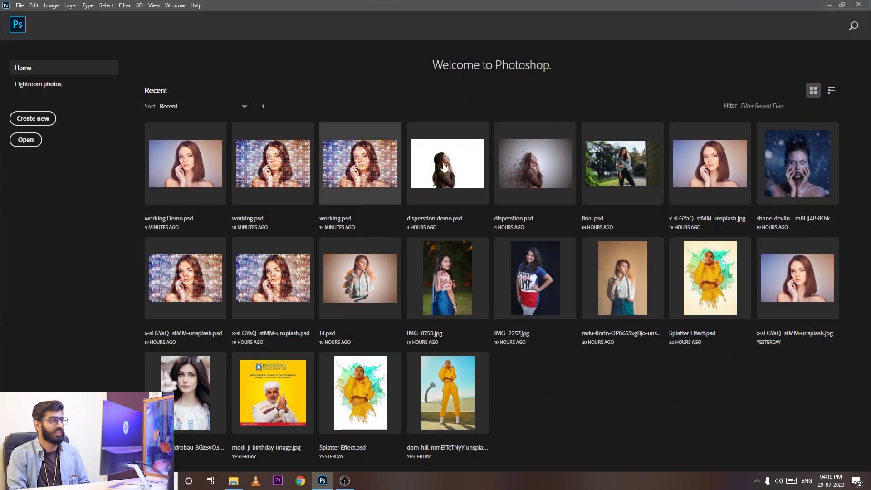
Start a Contact Sheet II with the image source kept as a folder
left_click(18, 6)
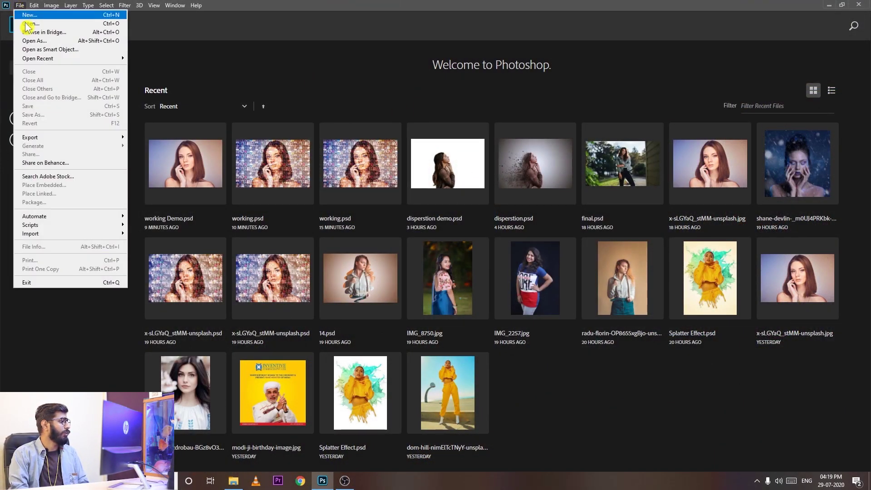
mouse_move(34, 216)
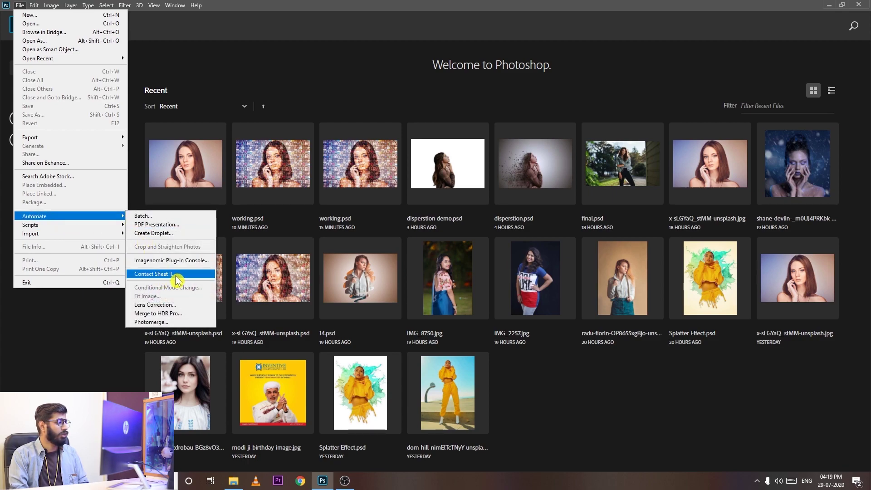
left_click(184, 274)
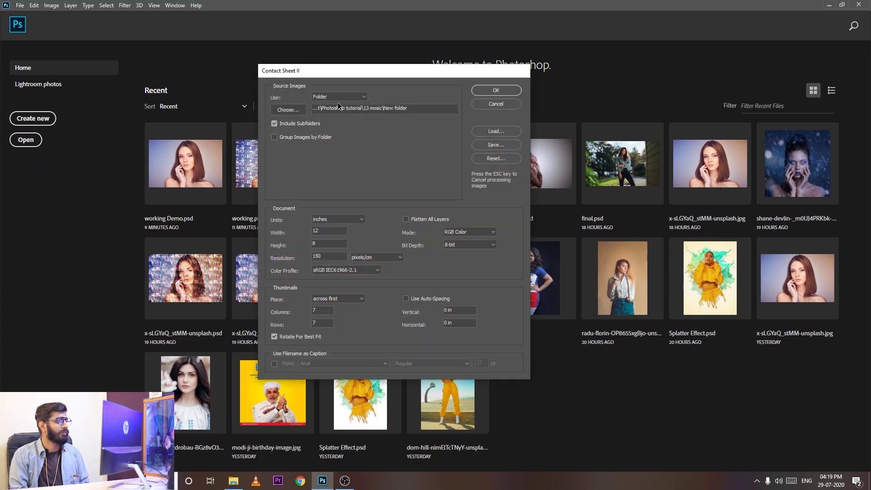
left_click(317, 97)
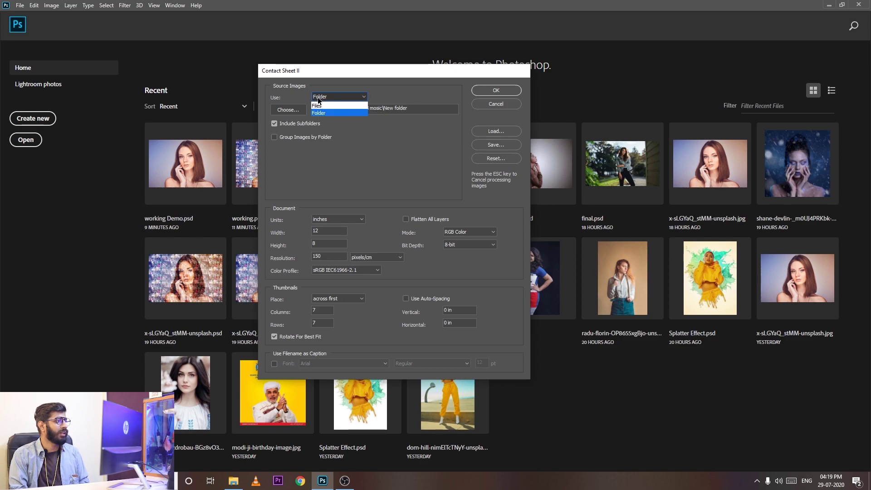
left_click(318, 97)
Select the Photoshop tutorial\12 mosaic folder as the contact sheet's source
left_click(292, 113)
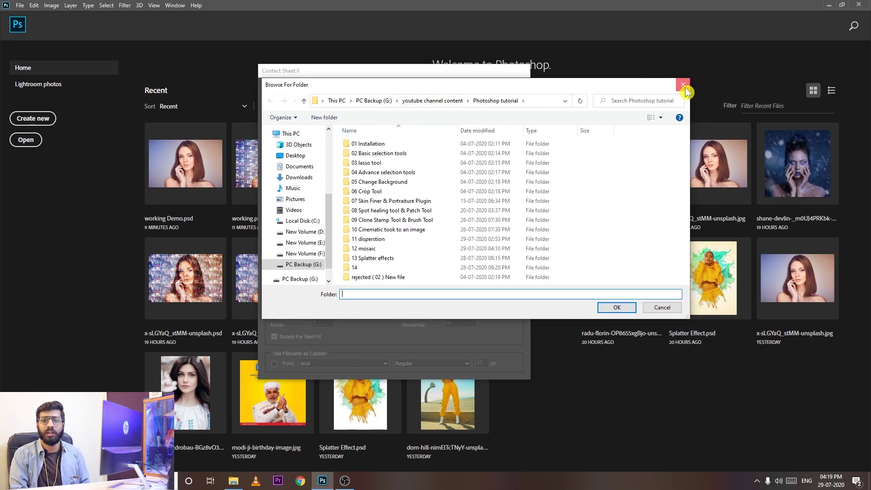
left_click(683, 84)
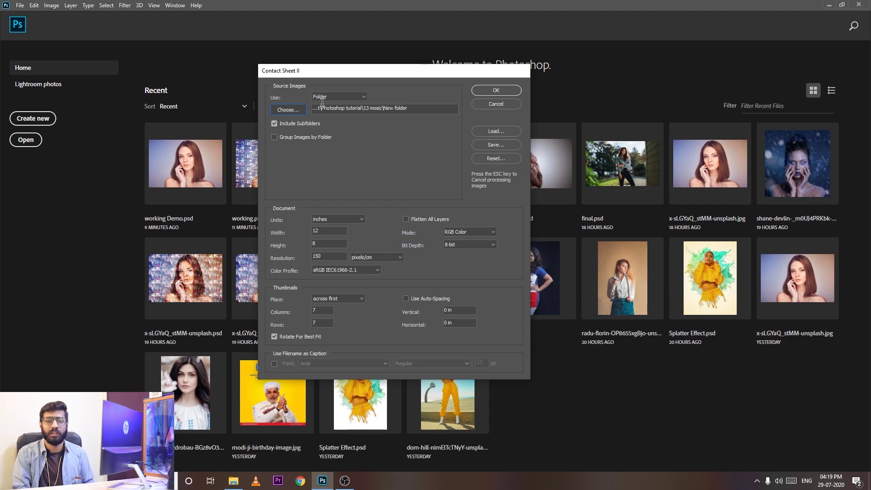
left_click(300, 110)
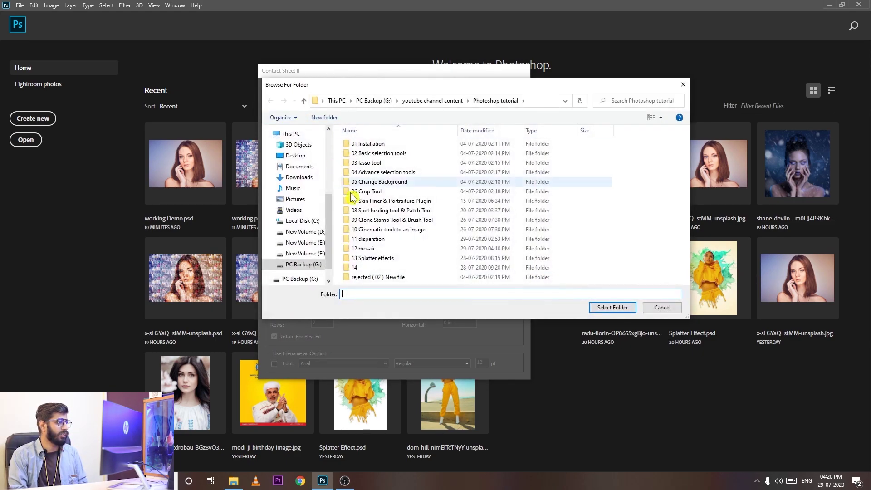
double_click(386, 250)
left_click(354, 168)
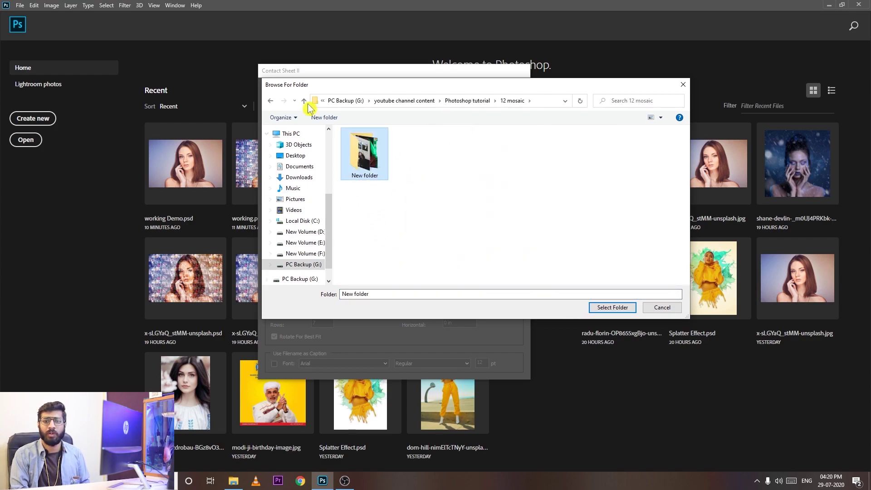
double_click(358, 157)
left_click(304, 100)
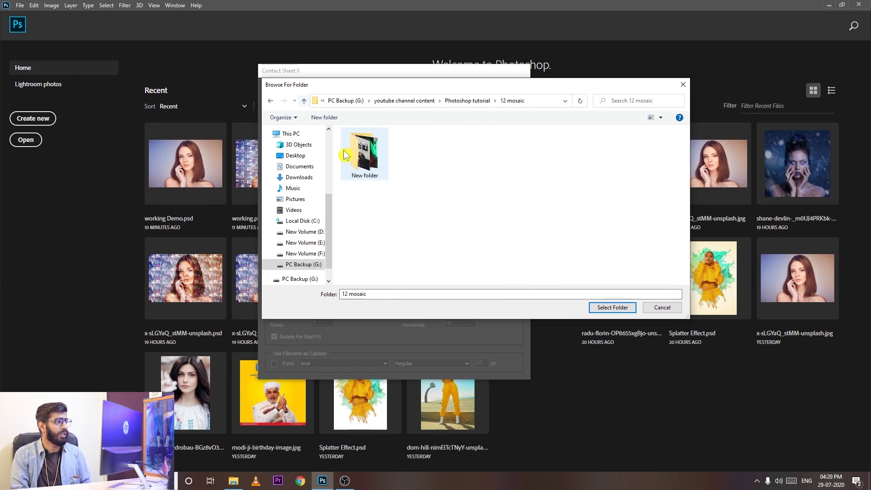
left_click(612, 307)
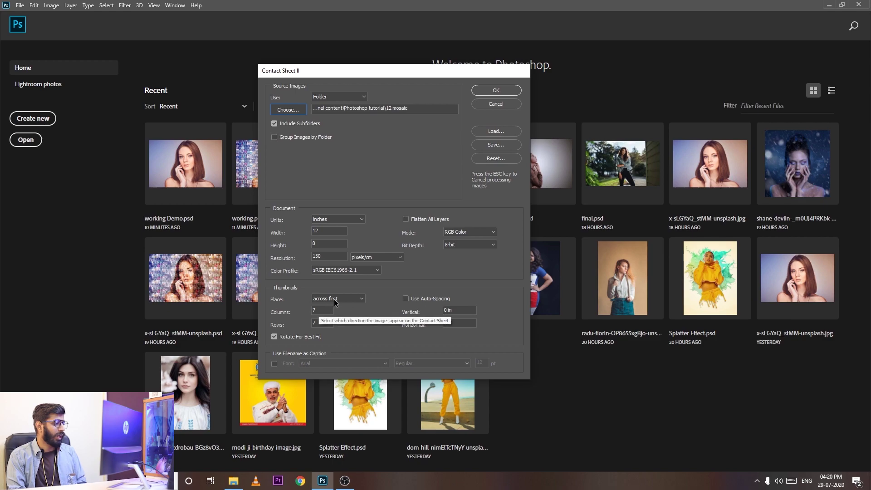
Keep a 7×7 thumbnail layout with Place checked and generate ContactSheet-001
left_click(354, 299)
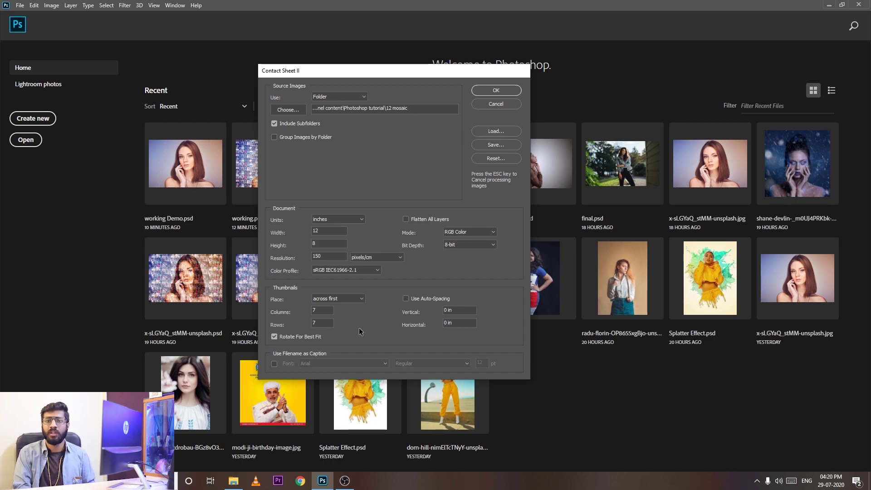
left_click(236, 341)
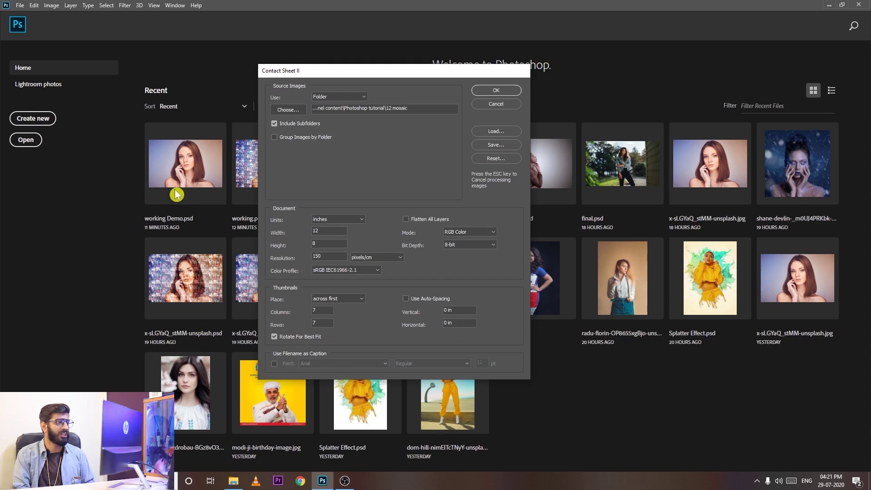
left_click(507, 93)
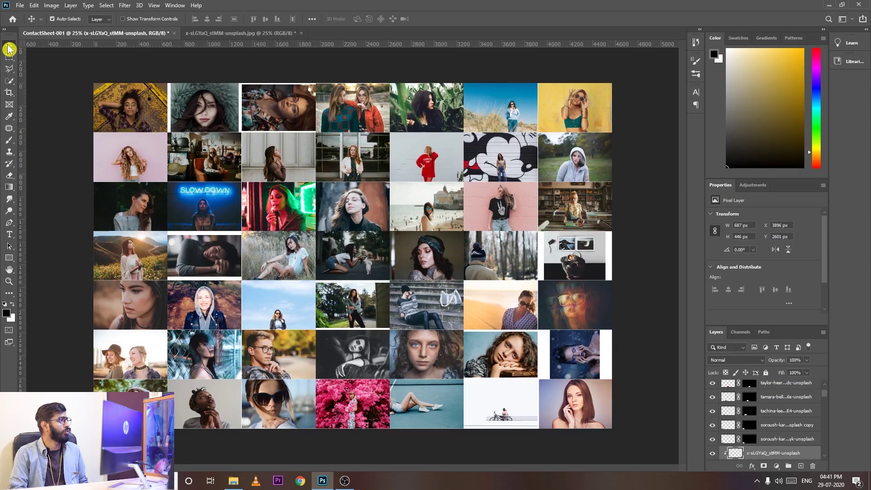
Turn on Move tool Auto-Select and view the contact sheet at 33.3%
left_click(52, 19)
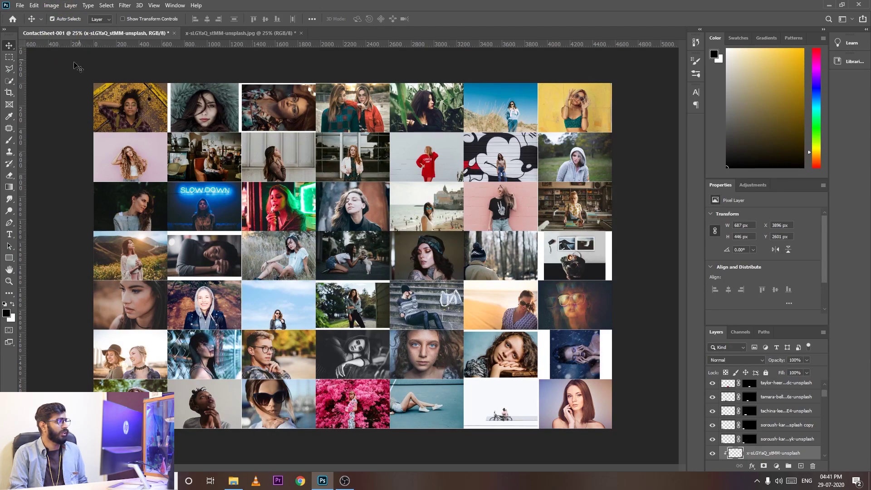
left_click(59, 36)
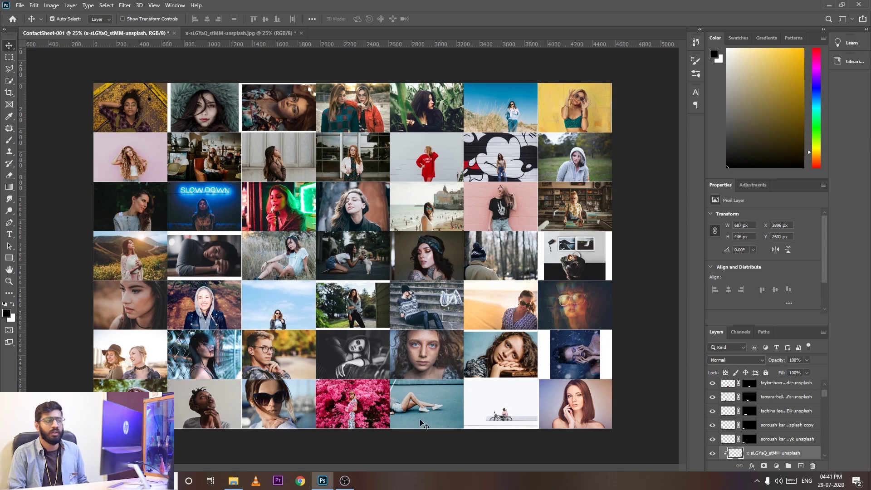
key("ctrl+plus")
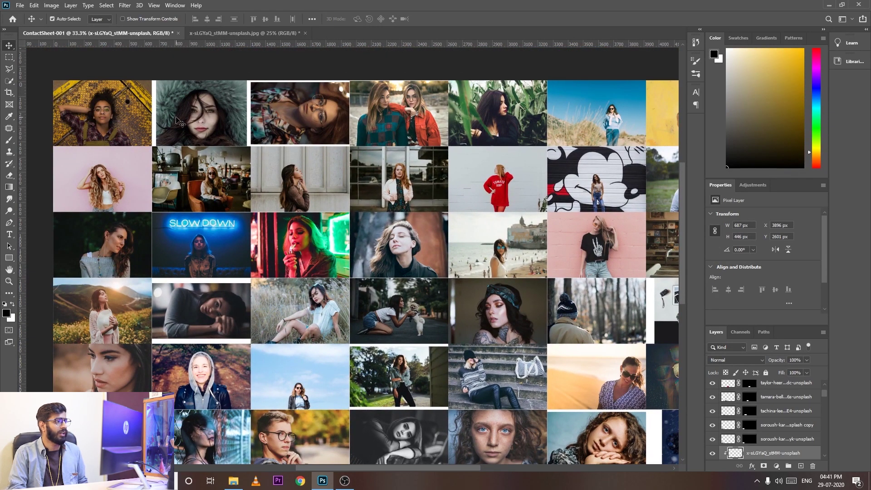
key("ctrl+plus")
key("ctrl+minus")
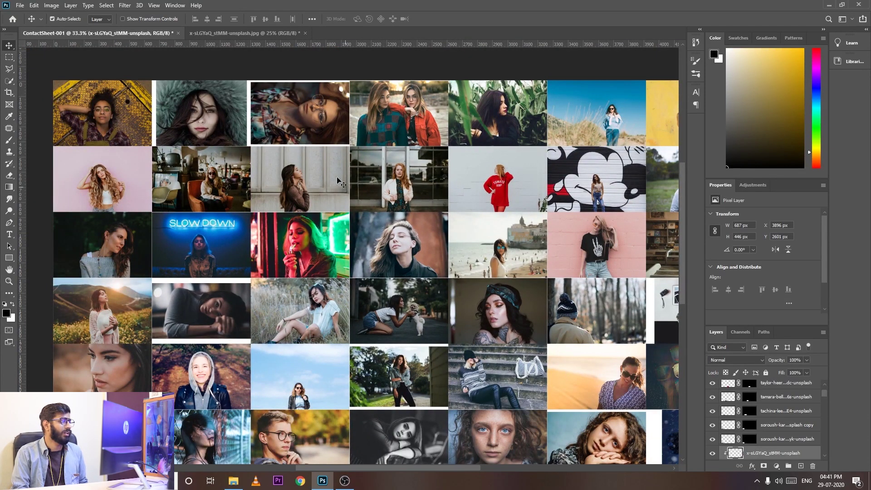
Select the second top-row photo's layer, confirm it by toggling visibility, and free-transform it
left_click(214, 108)
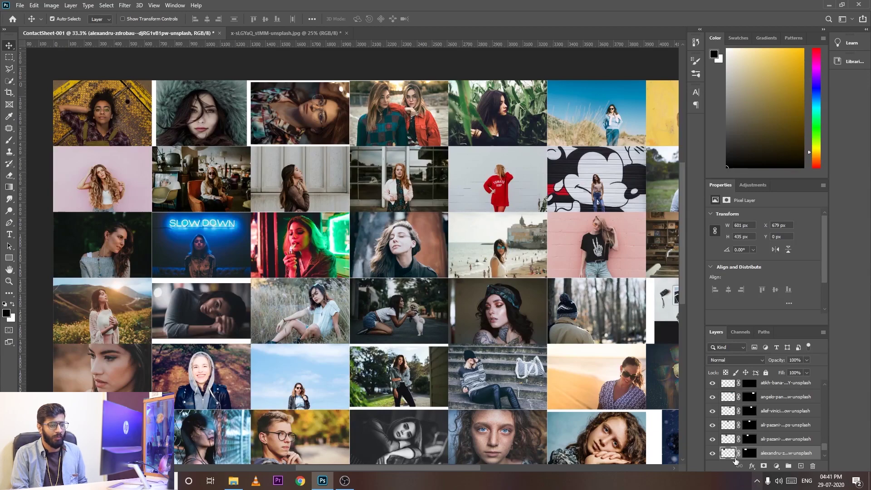
left_click(784, 438)
left_click_drag(785, 452, 735, 468)
left_click(711, 453)
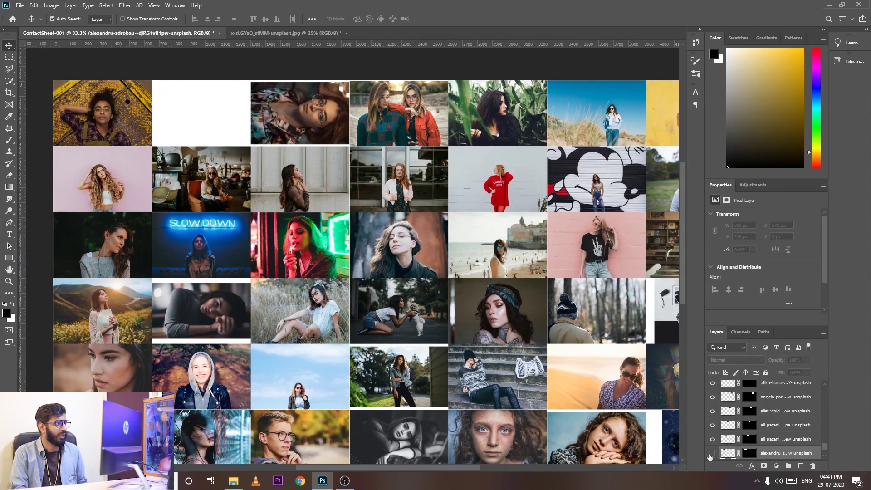
left_click(711, 452)
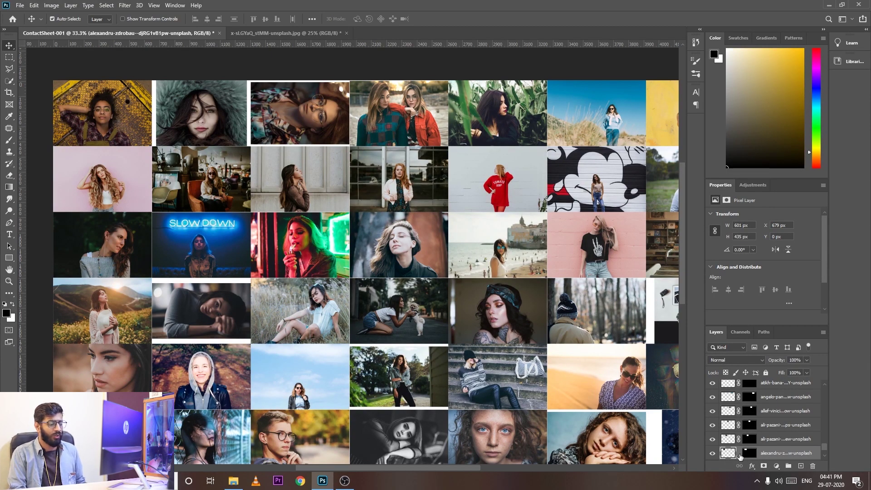
key("ctrl+t")
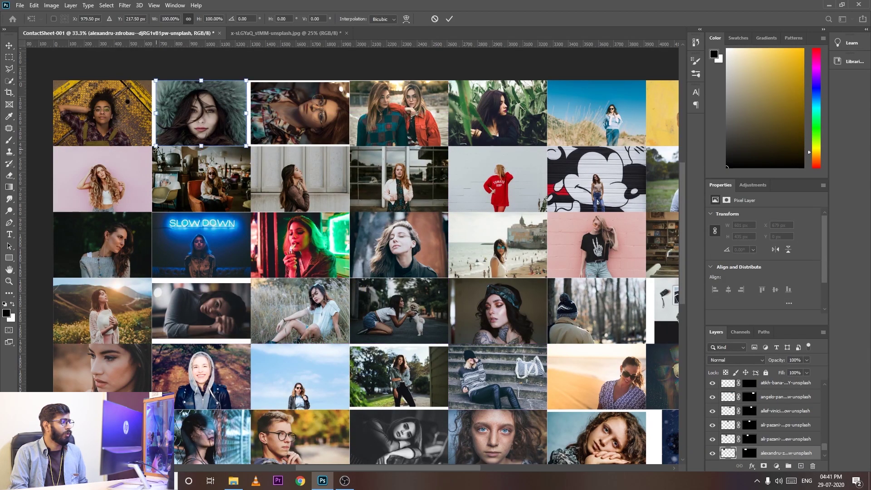
Enlarge the second top-row photo to about 129% and shift it into its cell
left_click_drag(156, 146, 144, 154)
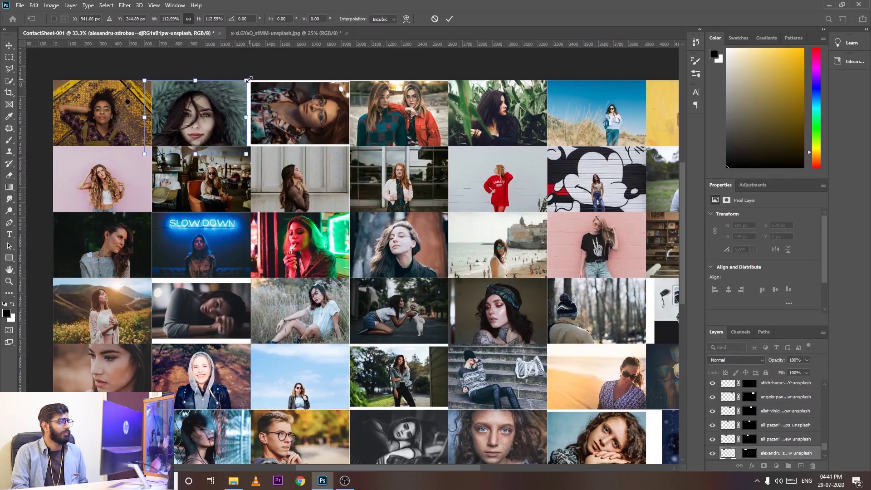
left_click_drag(247, 80, 260, 69)
left_click_drag(204, 127, 227, 123)
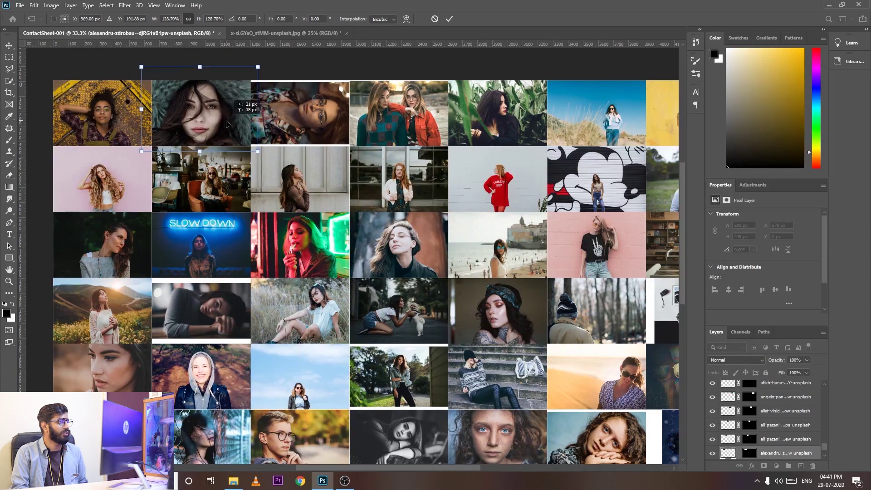
key("Return")
Rotate the glasses portrait upright, then move and enlarge it to fill its cell
left_click(303, 125, "ctrl")
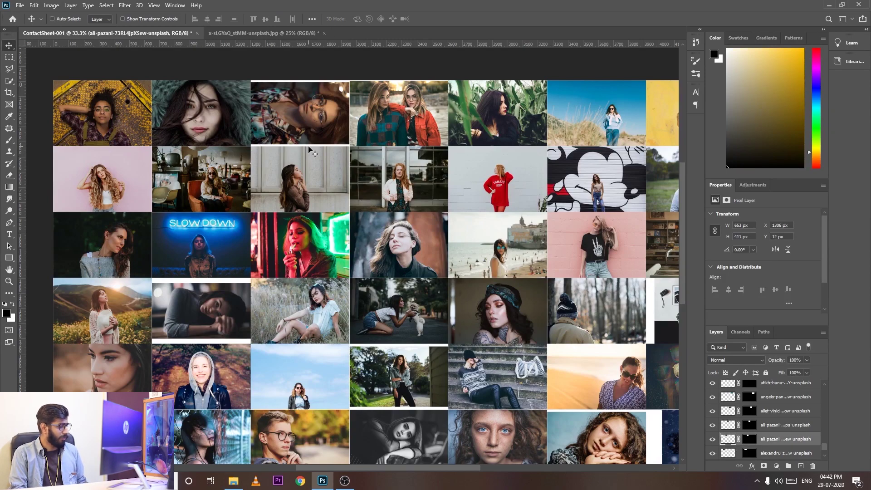
key("ctrl+t")
key("Return")
key("ctrl+t")
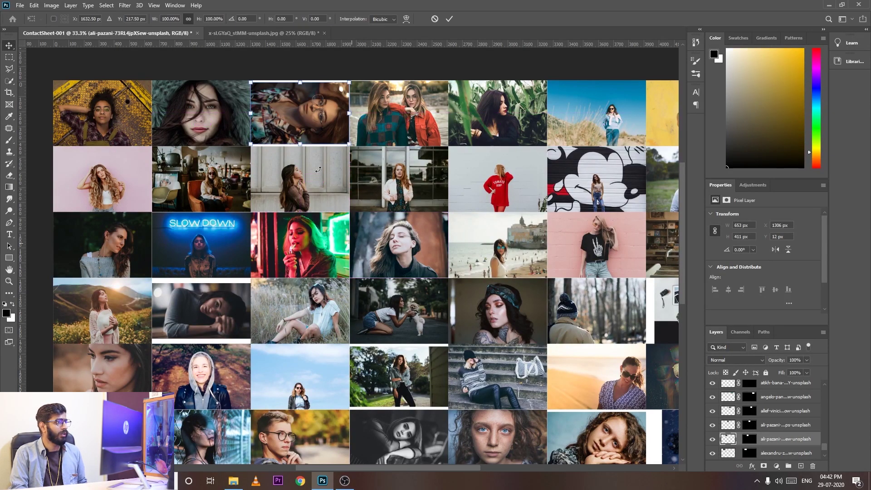
right_click(311, 123)
left_click(357, 255)
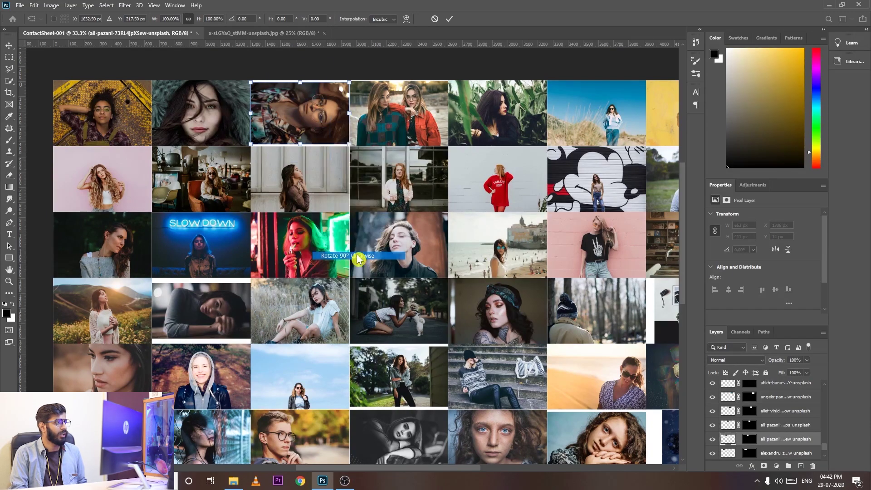
right_click(315, 115)
left_click(359, 248)
left_click_drag(305, 127, 282, 137)
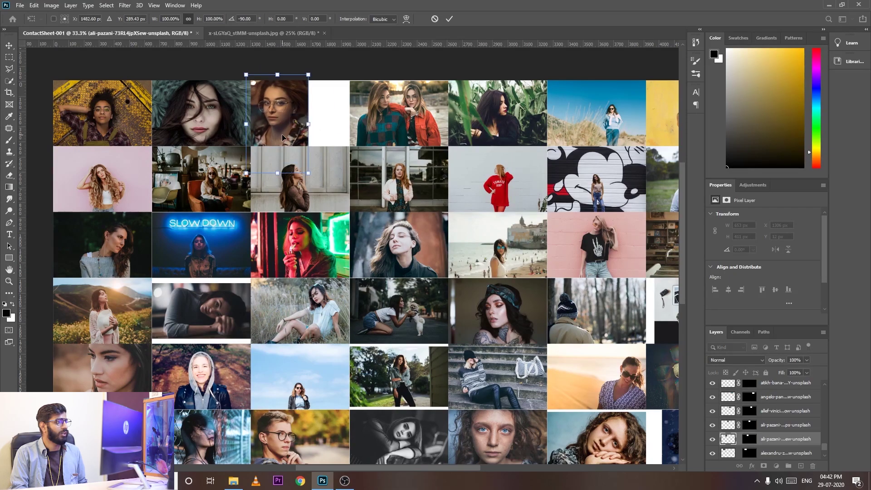
left_click_drag(308, 172, 351, 241)
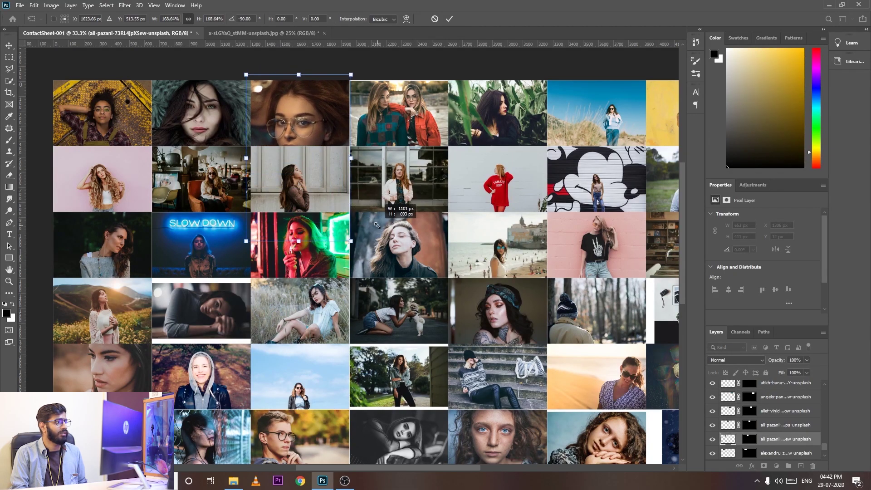
left_click_drag(293, 143, 298, 133)
key("Return")
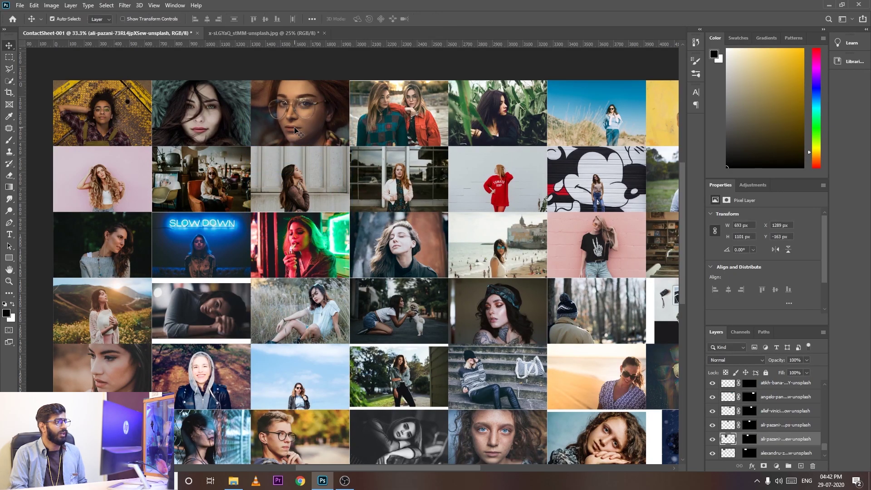
Scale the camera photo to fit its right-column cell
left_click_drag(418, 343, 346, 188)
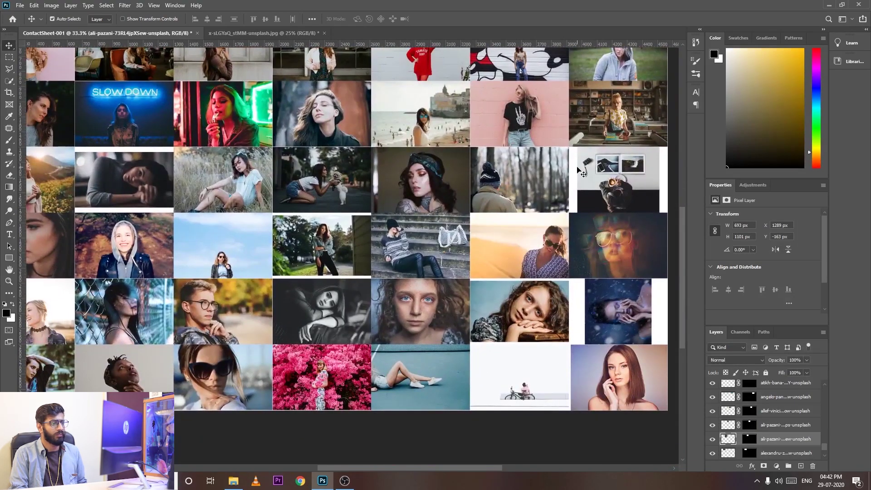
left_click(578, 170)
key("ctrl+t")
left_click_drag(637, 178, 676, 145)
key("Return")
Resize the blue portrait to fill its grid cell
left_click(617, 310)
key("ctrl+t")
right_click(612, 312)
left_click_drag(562, 261, 567, 214)
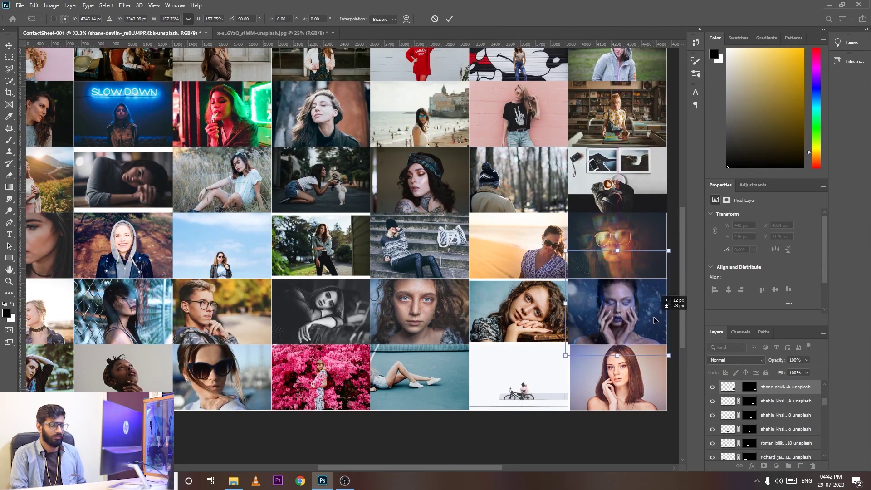
key("Return")
Fit the remaining photos into their cells and zoom out to the whole grid
left_click(554, 338, "ctrl")
key("ctrl+t")
key("Return")
scroll(353, 254, "left", 5)
left_click(308, 193, "ctrl")
key("ctrl+t")
left_click_drag(369, 158, 368, 157)
key("Return")
key("ctrl+minus")
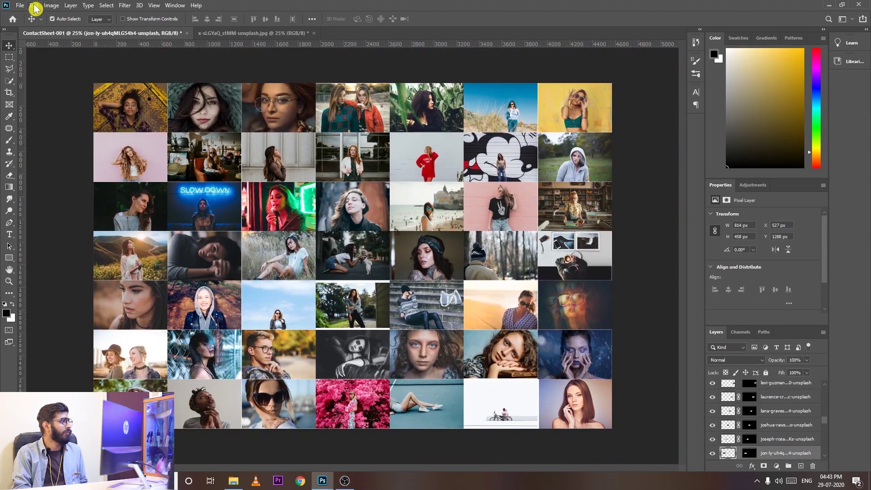
Define the contact sheet as a pattern named ContactSheet-001
left_click(34, 5)
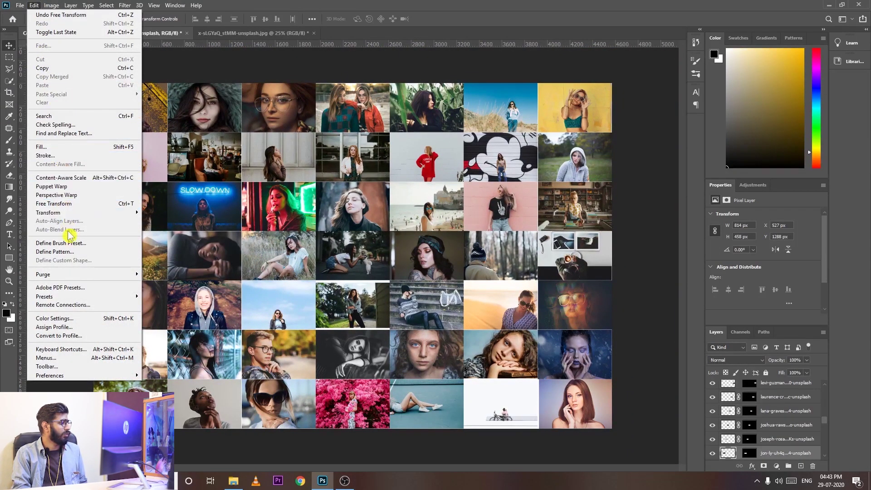
left_click(68, 252)
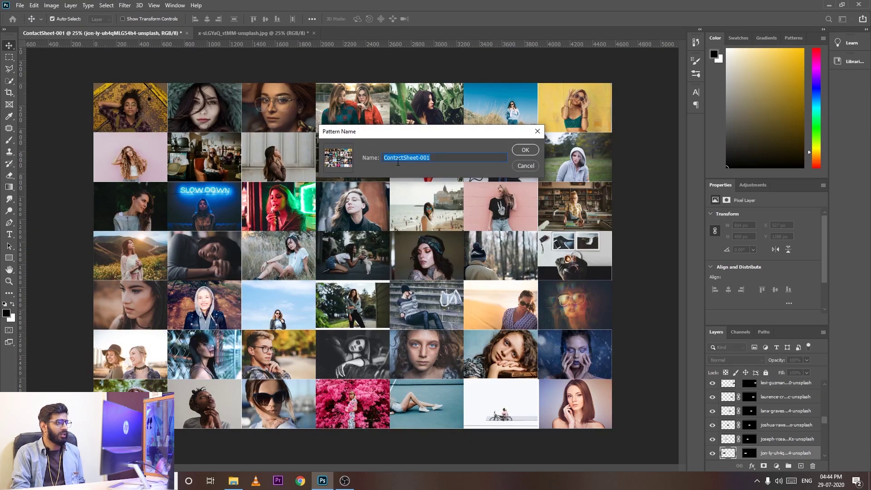
left_click(524, 152)
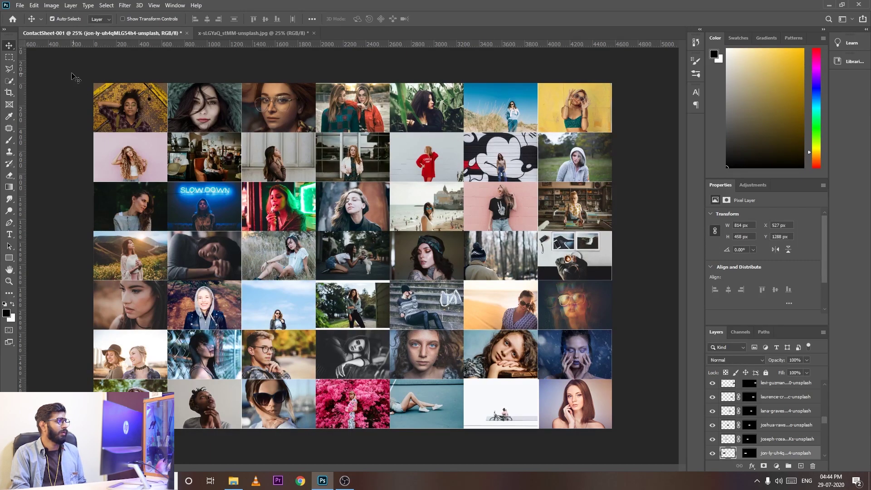
Close the portrait without saving and reopen x-sLGYaQ_stMM-unsplash.jpg from File Explorer
left_click(299, 33)
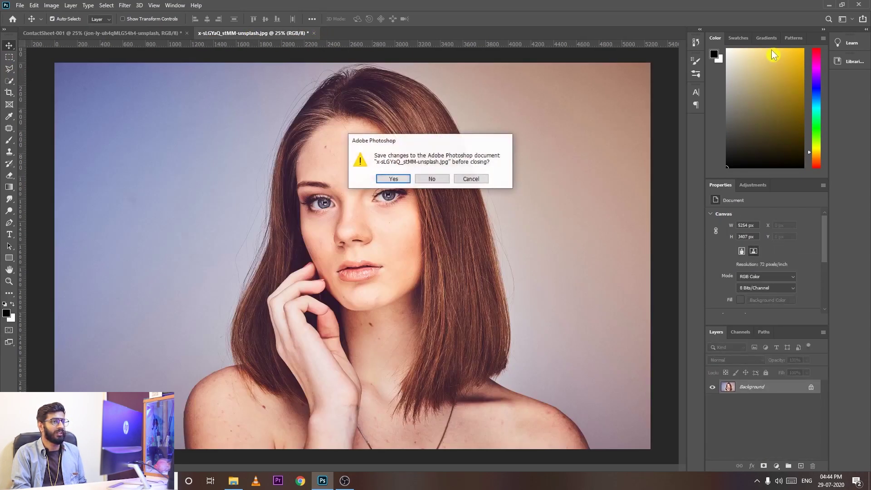
left_click(432, 179)
left_click(828, 5)
left_click_drag(119, 303, 334, 484)
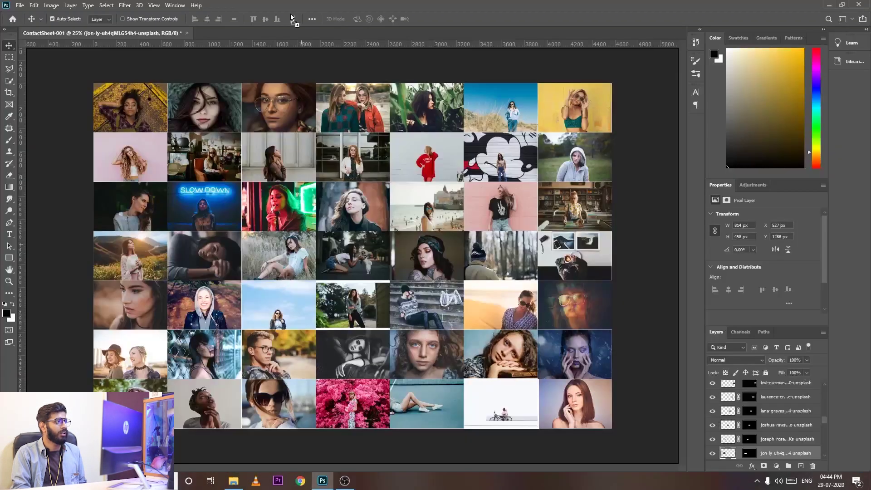
left_click_drag(334, 485, 284, 5)
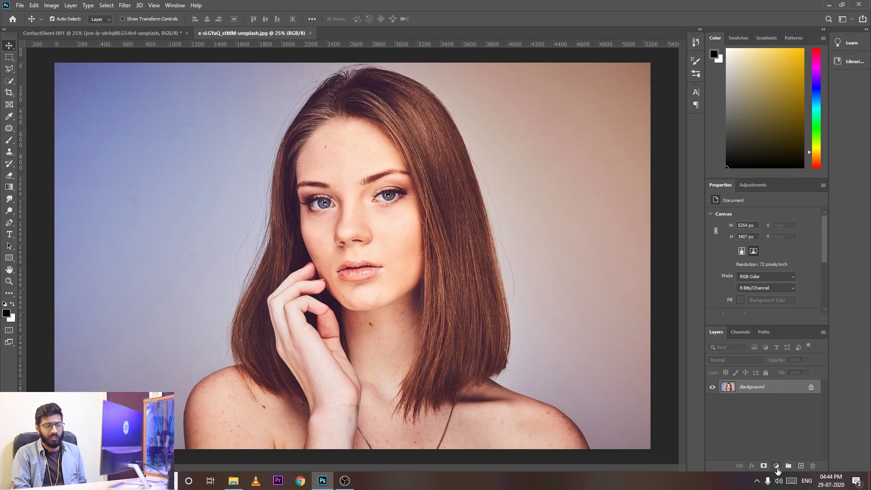
Add a Pattern Fill layer tiling the ContactSheet-001 pattern at 56% scale
left_click(777, 467)
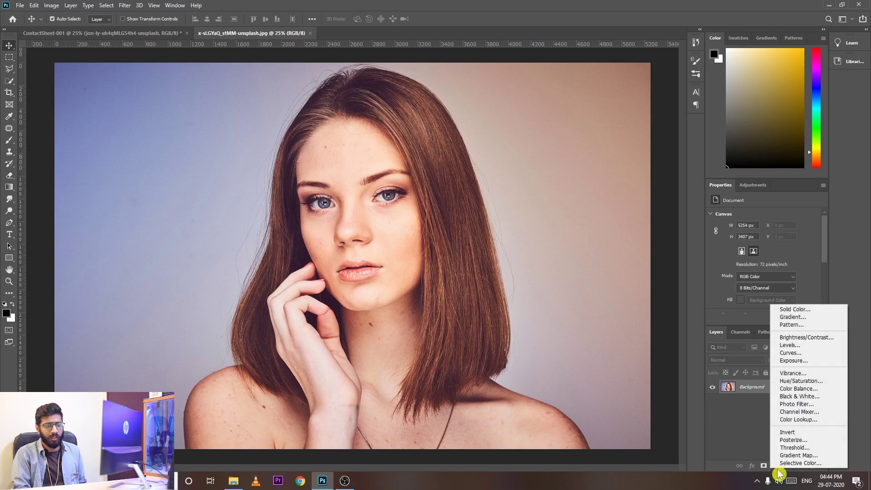
left_click(805, 325)
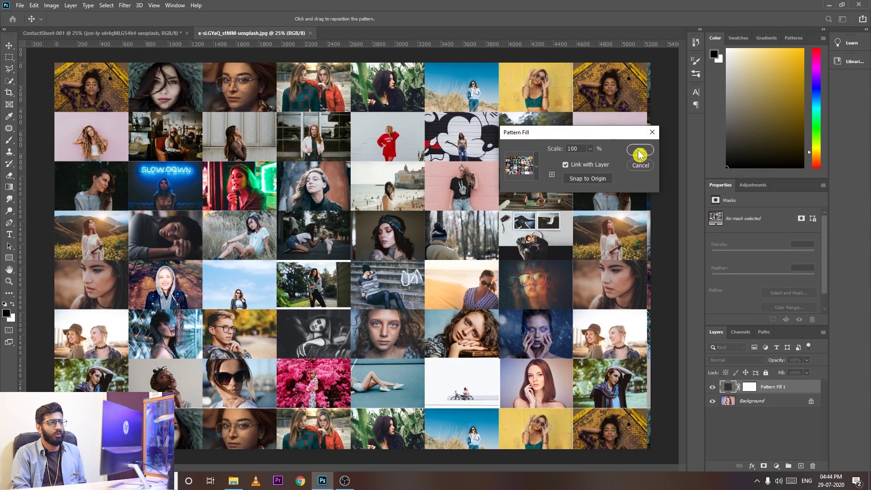
left_click(590, 150)
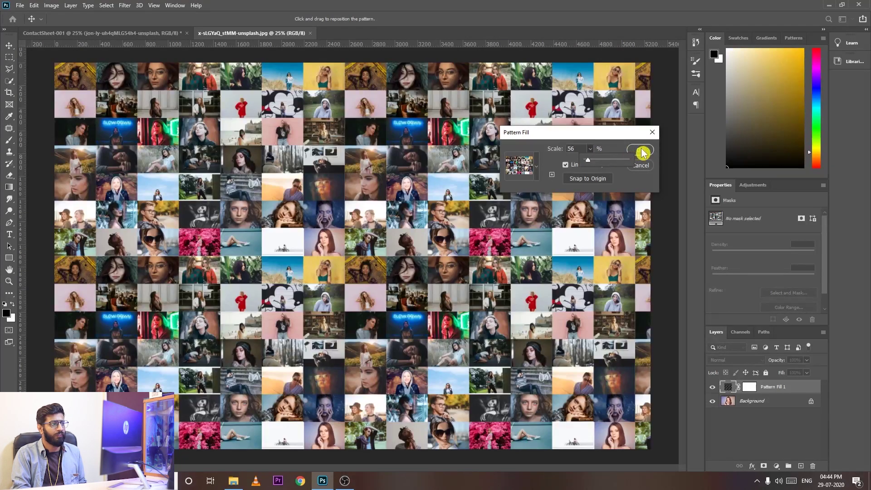
left_click(641, 153)
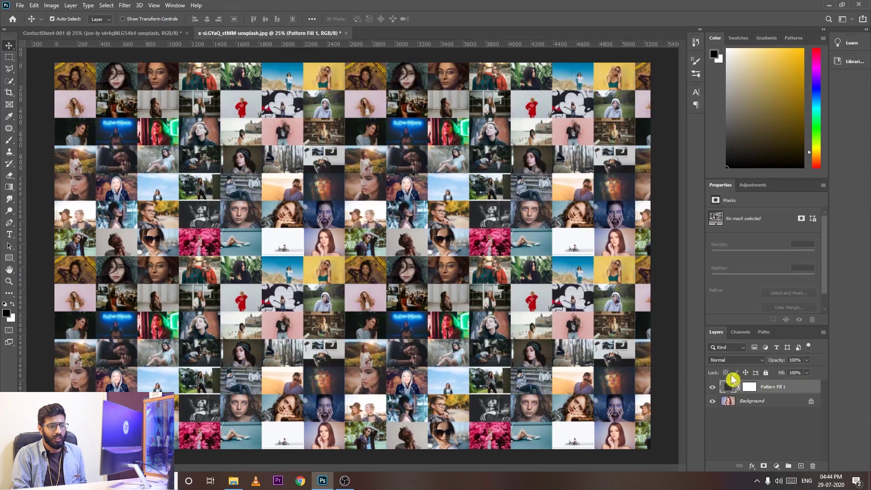
left_click(737, 360)
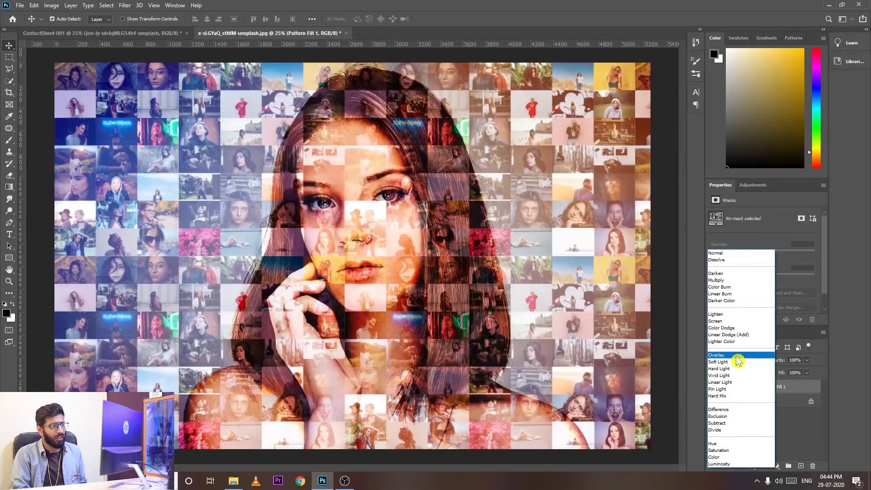
Set Pattern Fill 1 to Overlay and re-enter its pattern scale as 1230
left_click(736, 357)
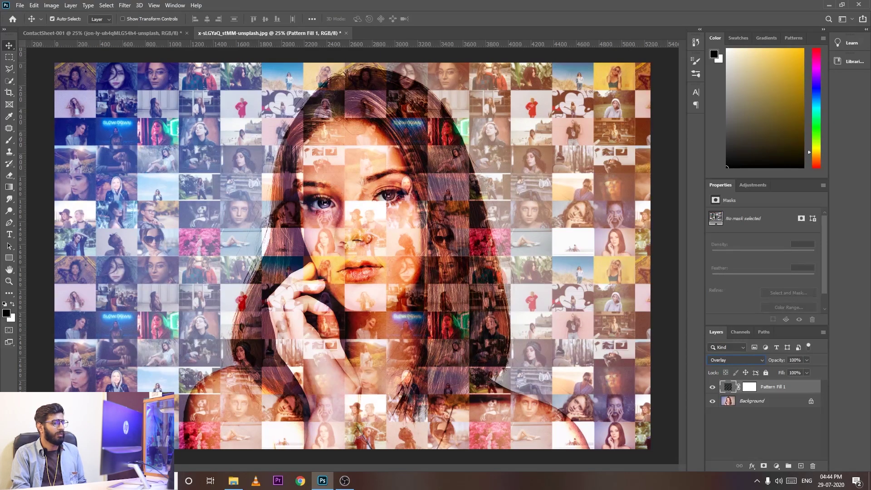
double_click(728, 387)
left_click(589, 149)
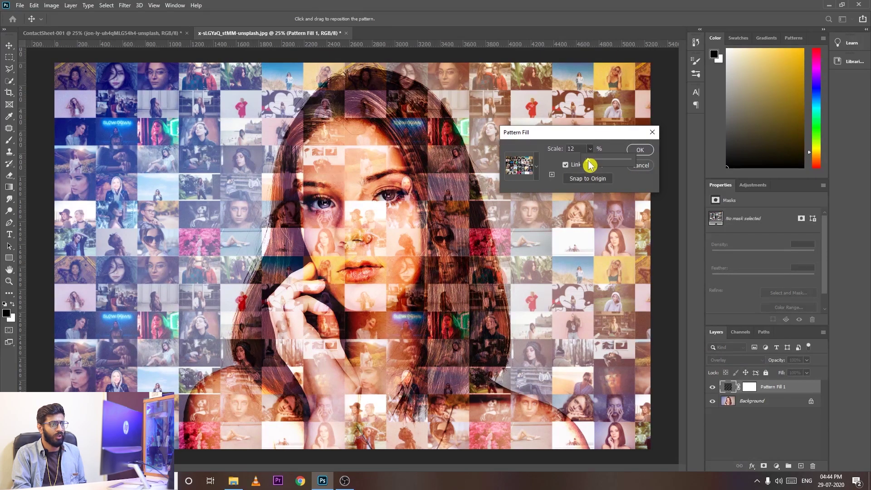
type("12")
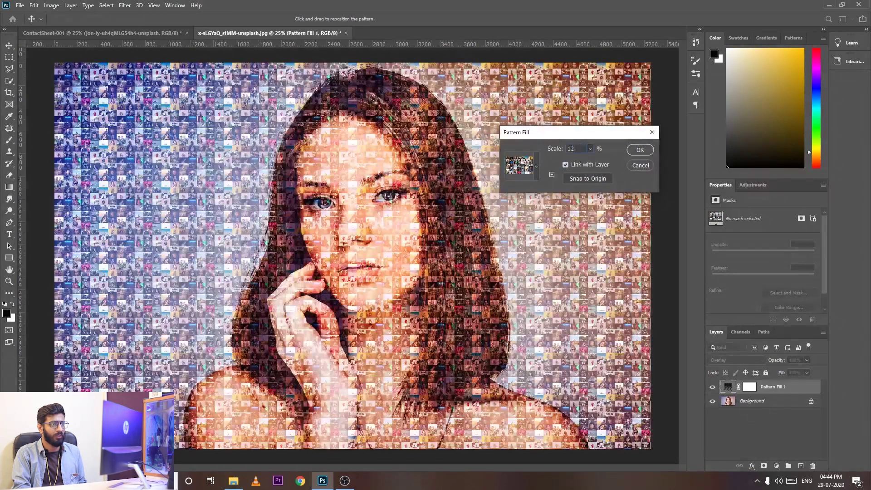
type("30")
key("Return")
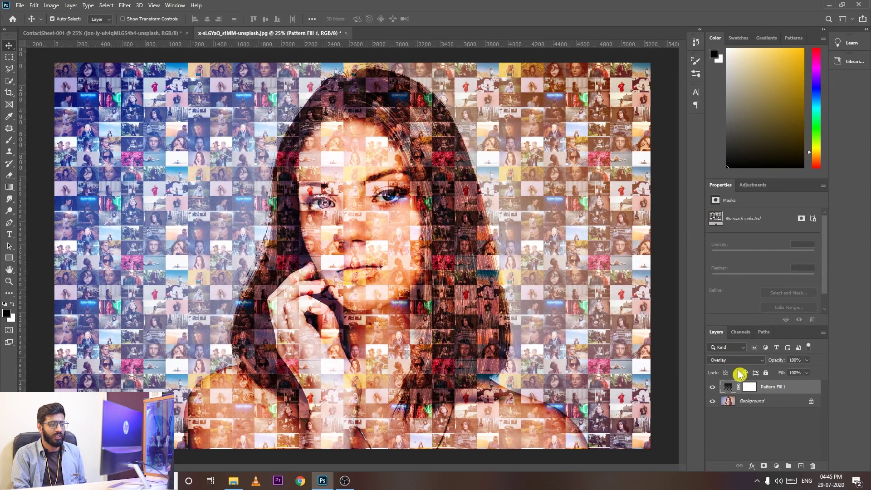
left_click(746, 402)
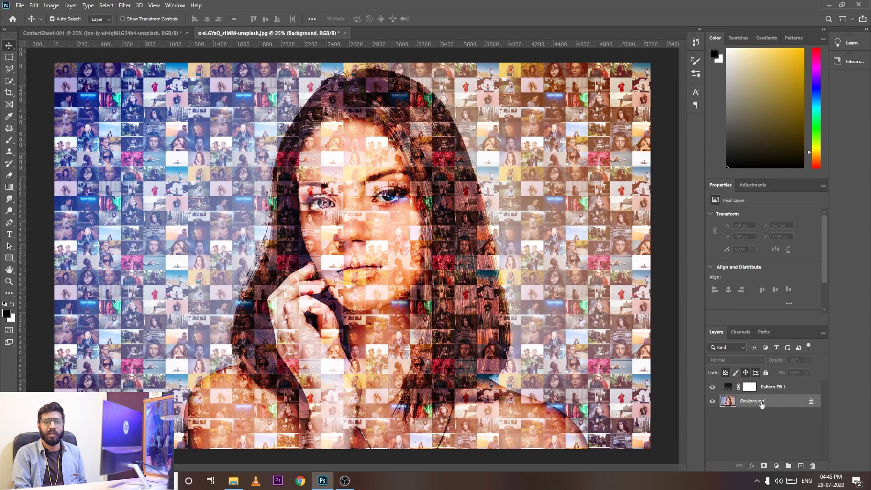
Convert the portrait to a smart object and apply Shadows/Highlights with Amount 33
right_click(761, 404)
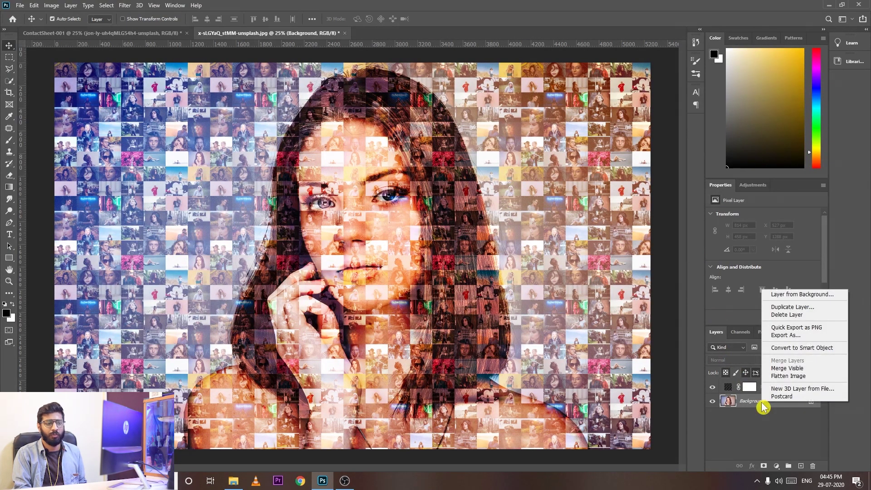
left_click(788, 353)
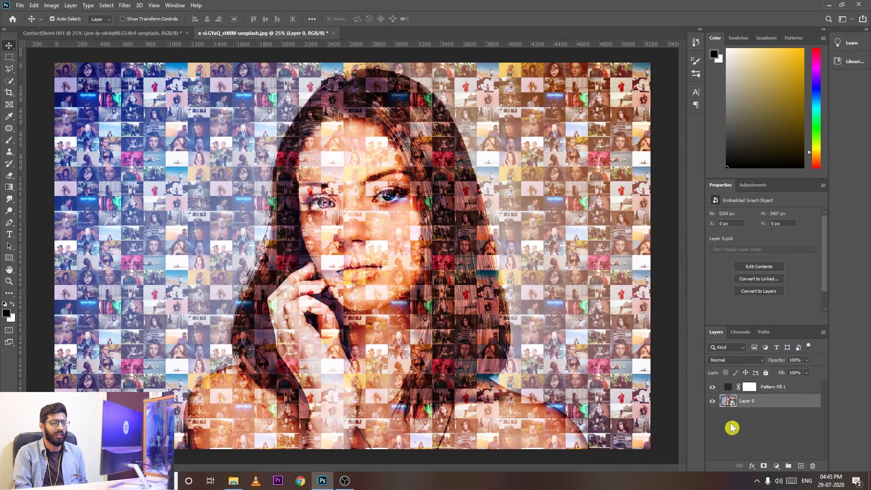
left_click(36, 5)
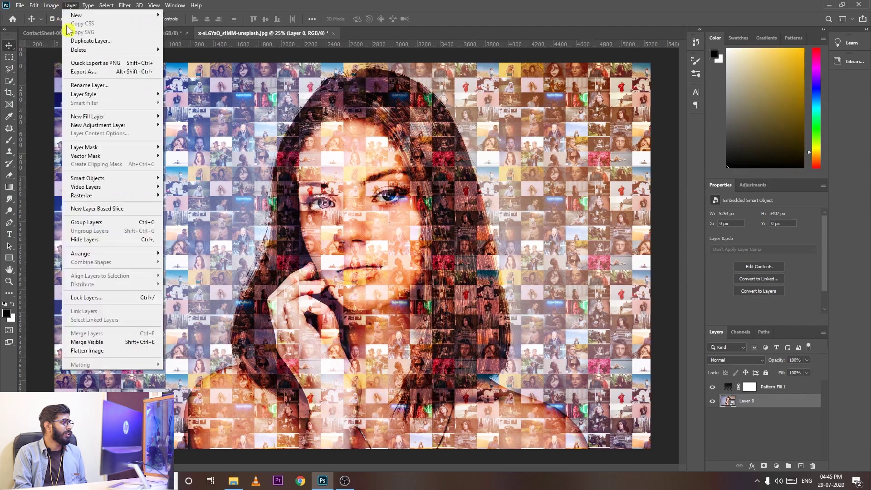
mouse_move(65, 29)
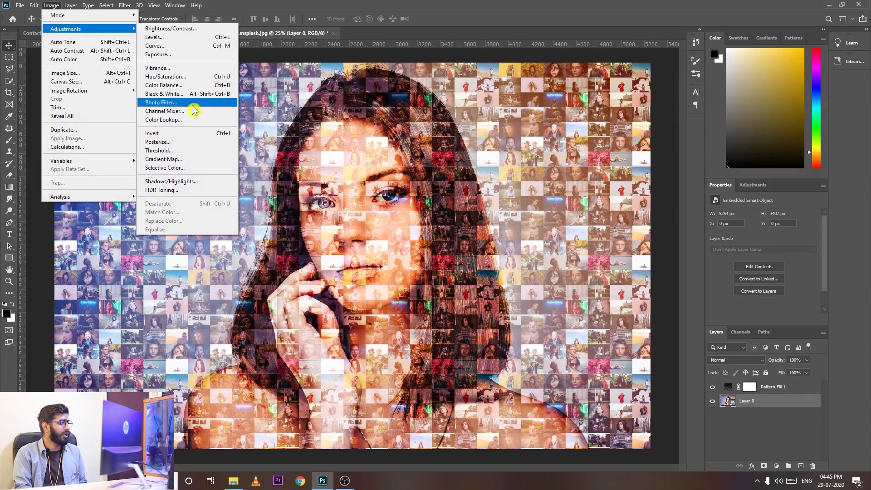
left_click(196, 182)
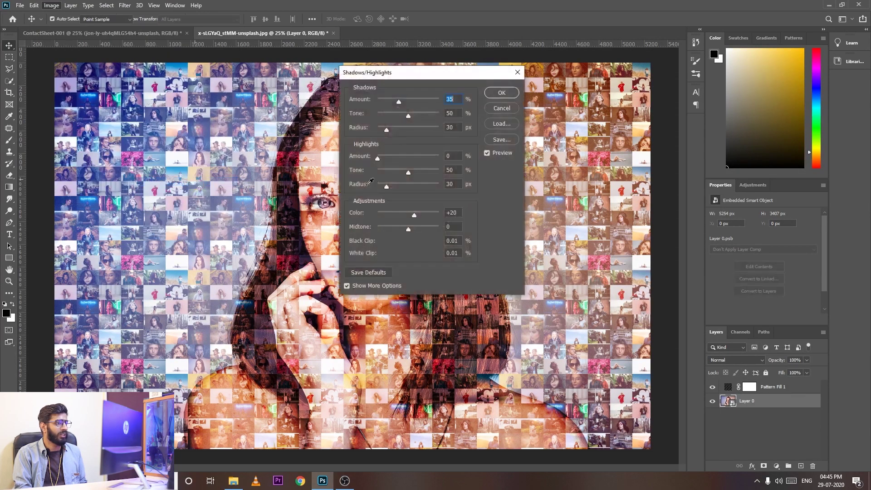
mouse_move(410, 75)
left_mouse_down()
mouse_move(610, 76)
mouse_move(584, 92)
left_mouse_up()
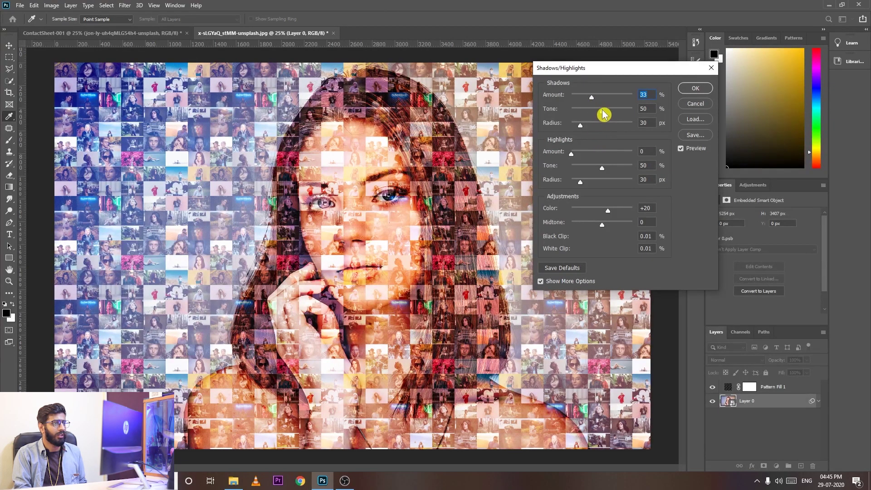
left_click_drag(602, 111, 598, 112)
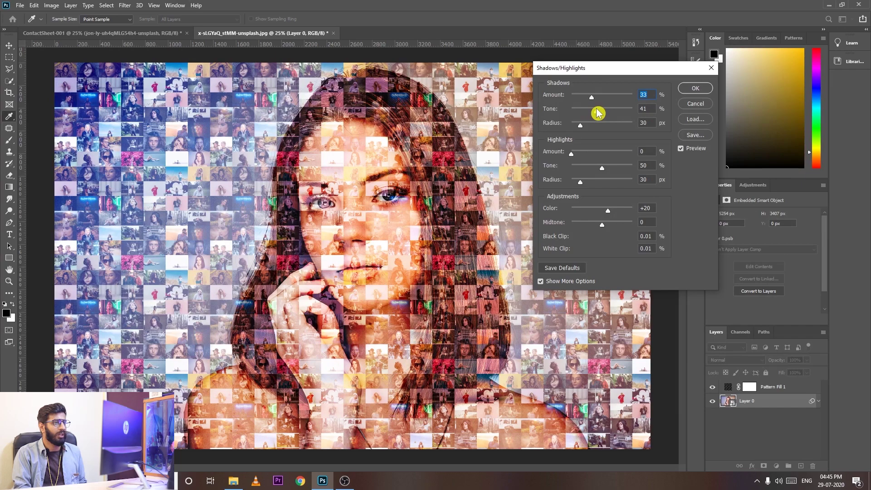
left_click(598, 113)
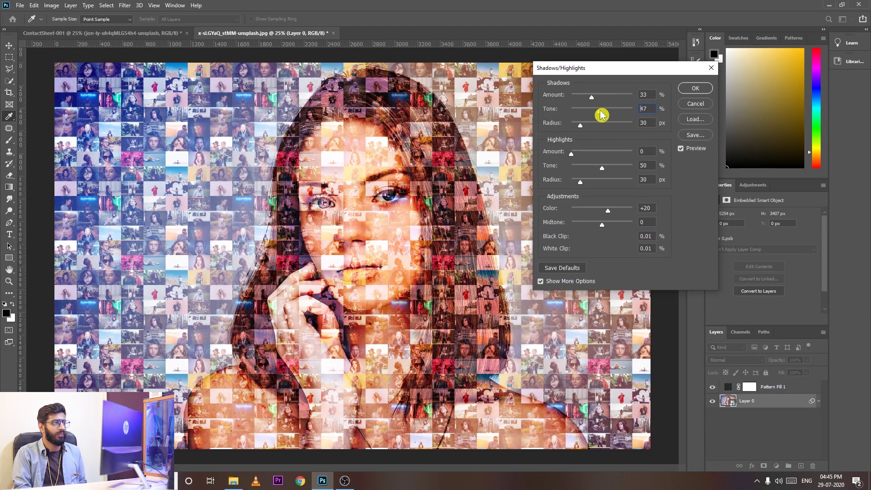
left_click(703, 88)
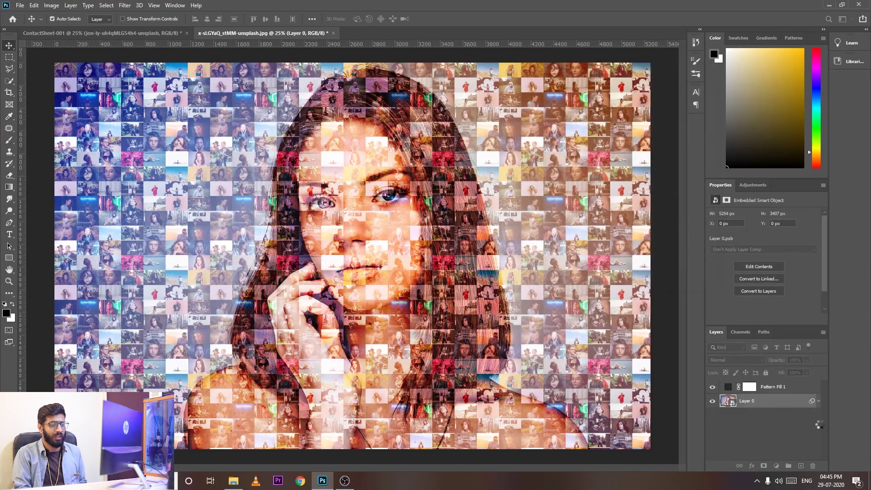
Duplicate Pattern Fill 1 and hide the original fill layer
left_click(765, 390)
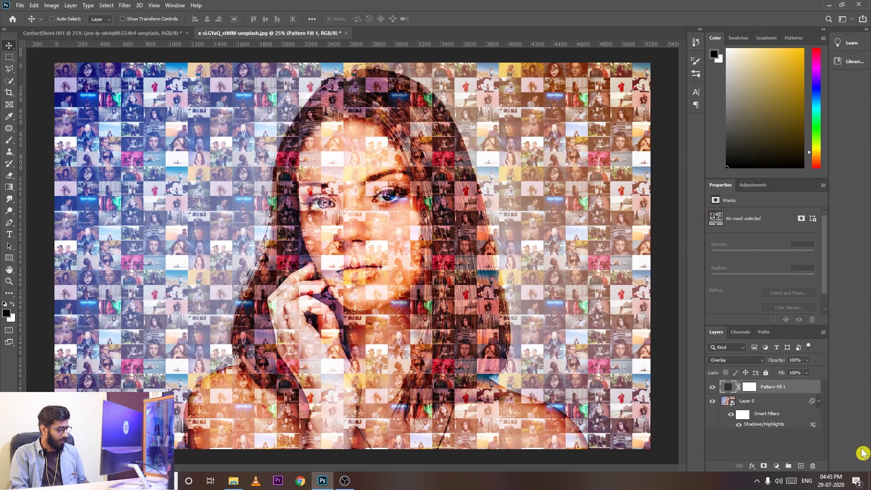
key("ctrl")
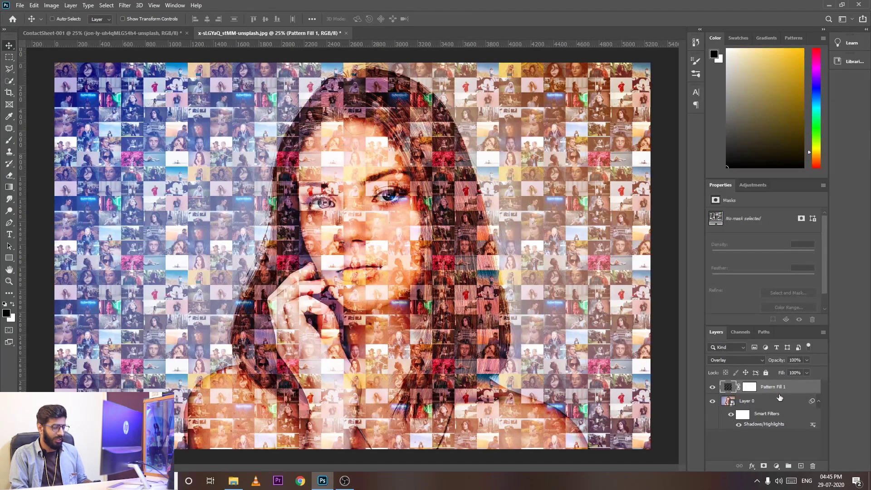
key("ctrl+j")
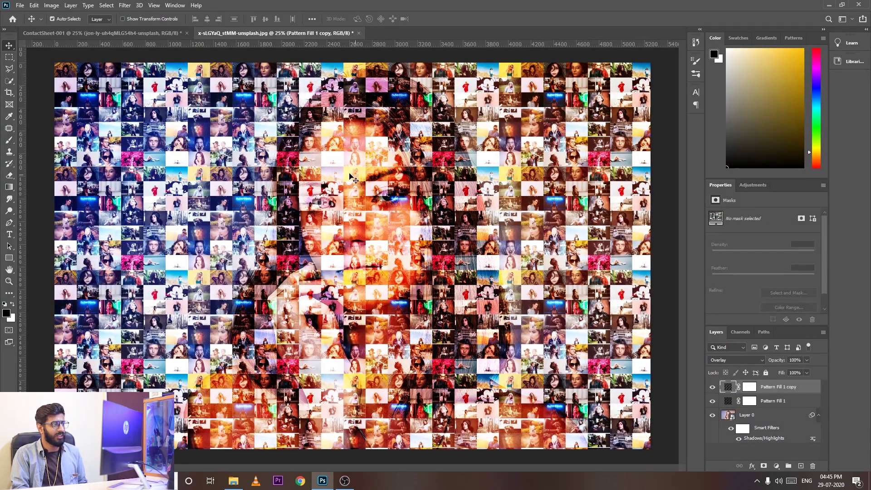
left_click(712, 400)
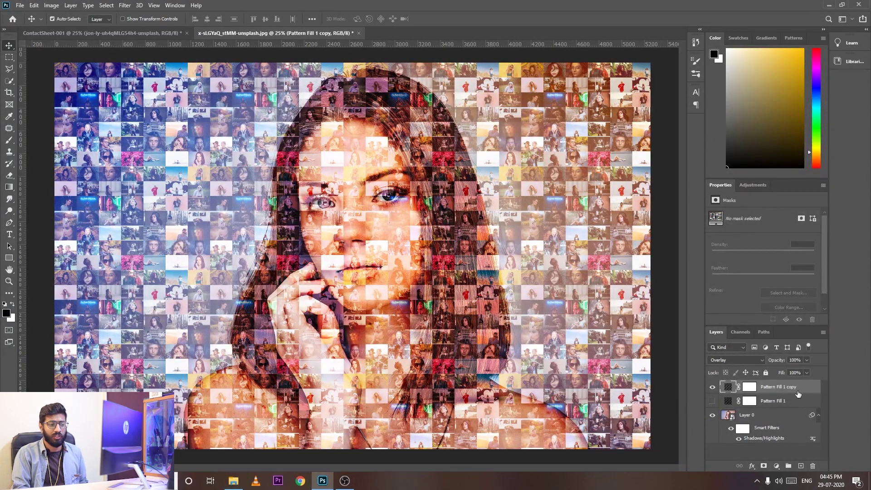
left_click(711, 402)
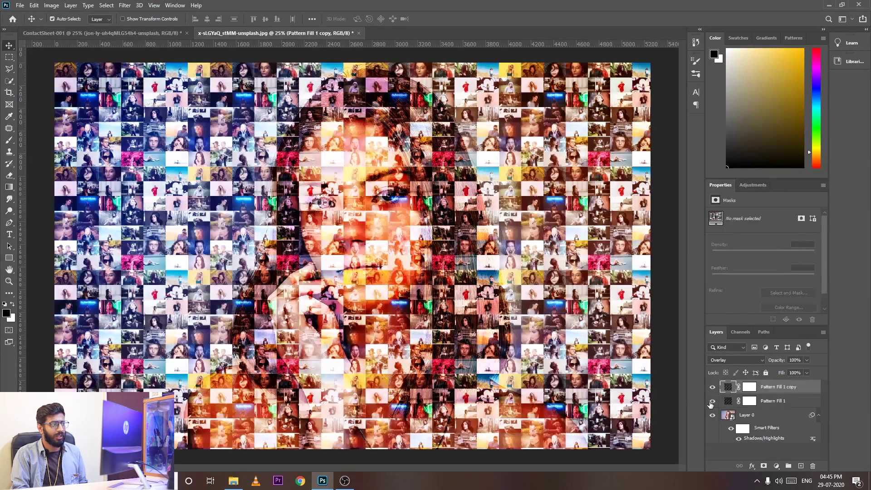
left_click(711, 402)
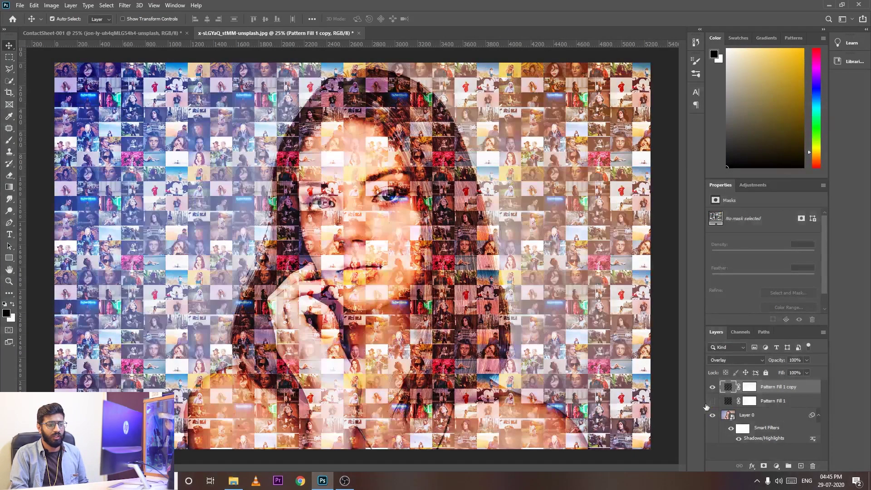
Convert Pattern Fill 1 copy to a smart object, then rasterize it
right_click(766, 387)
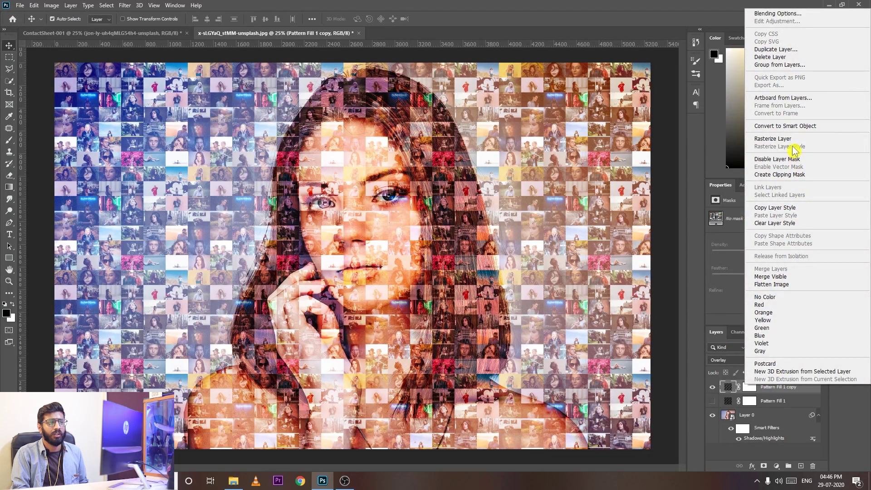
left_click(791, 131)
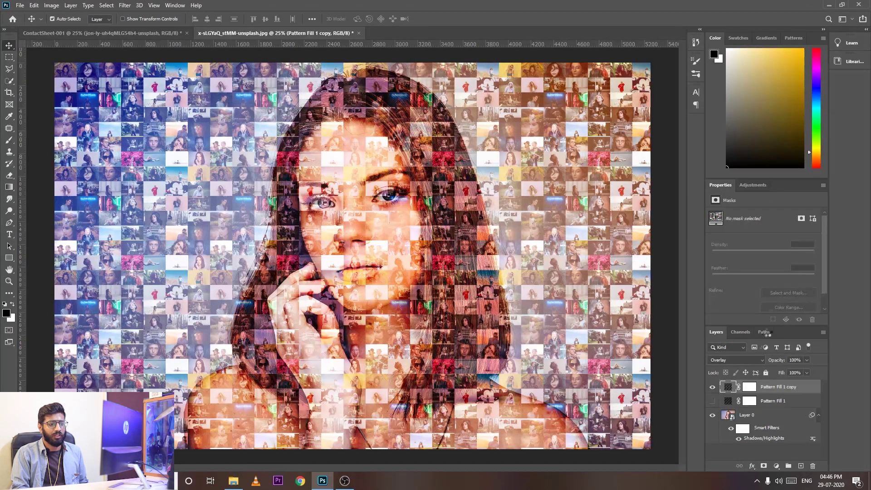
right_click(774, 389)
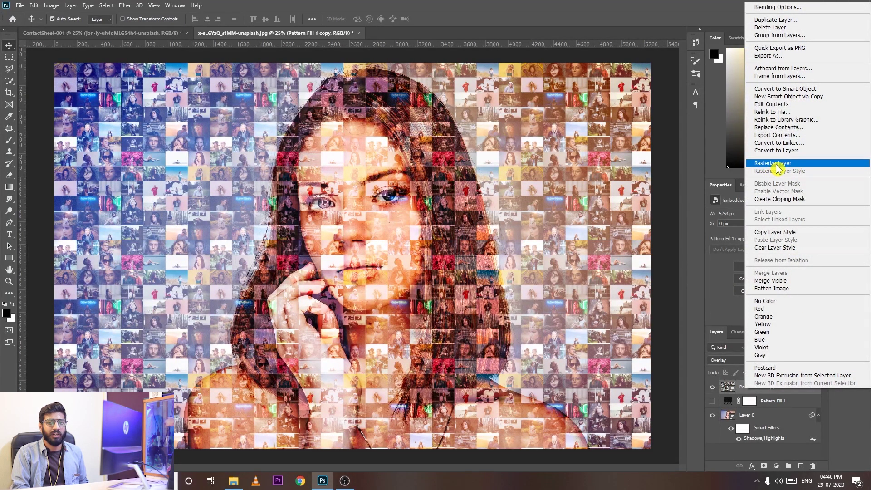
left_click(777, 164)
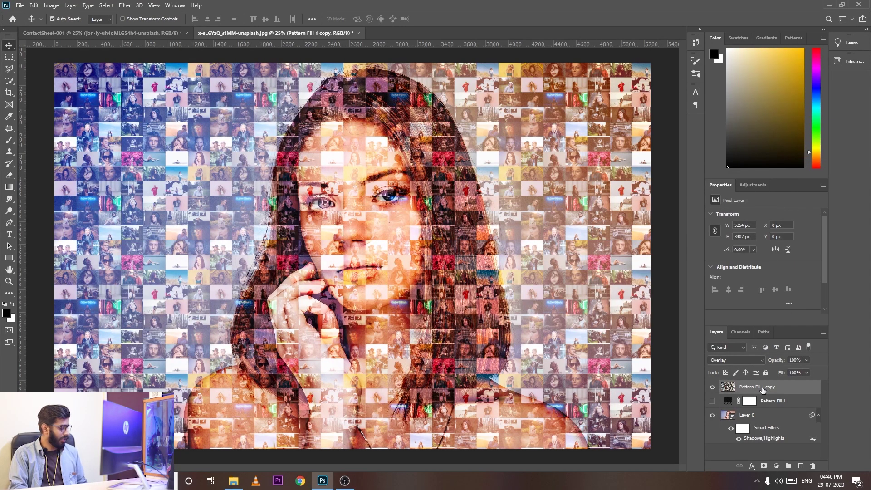
Choose a soft round brush preset for the Eraser tool
key("e")
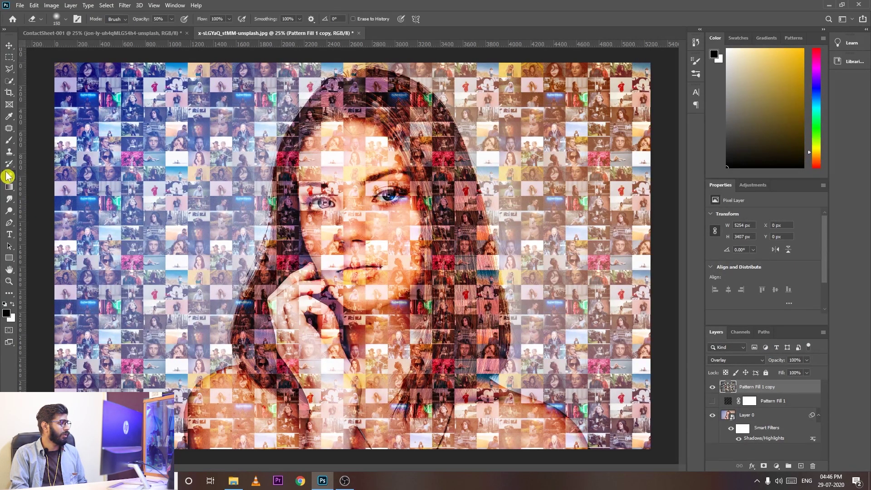
right_click(8, 176)
left_click(66, 22)
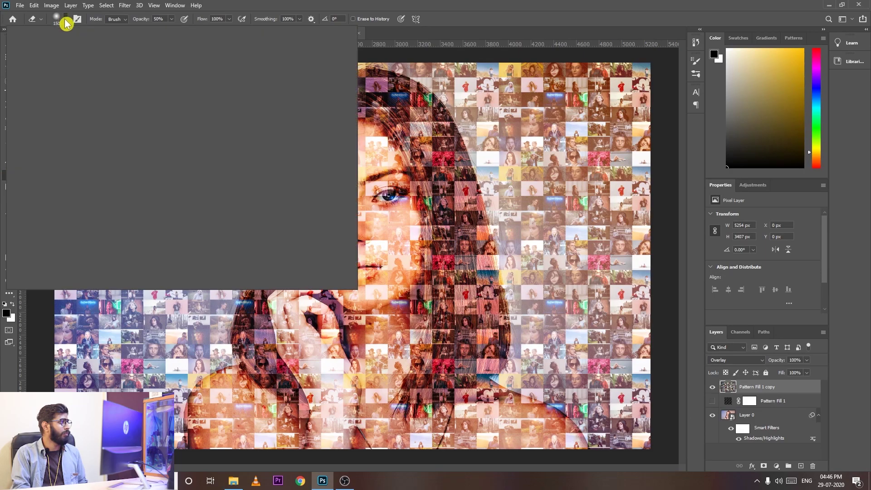
double_click(55, 129)
scroll(173, 211, "up", 1)
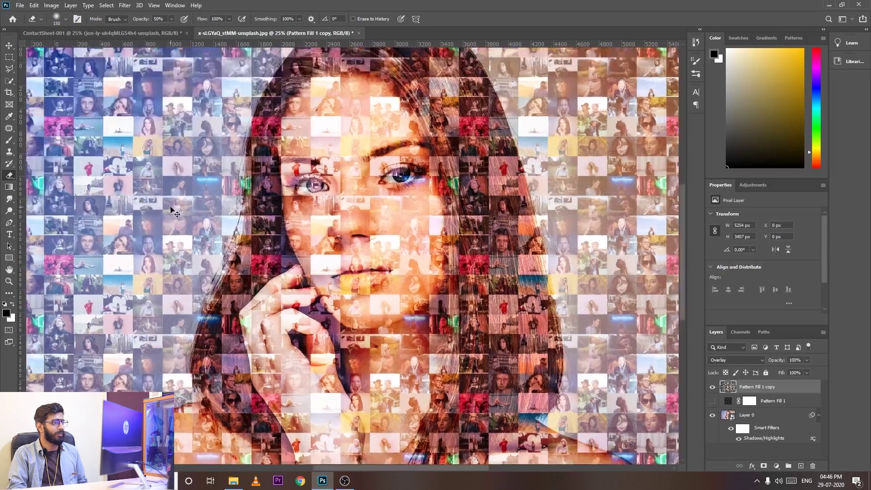
scroll(172, 211, "up", 1)
scroll(268, 295, "up", 3)
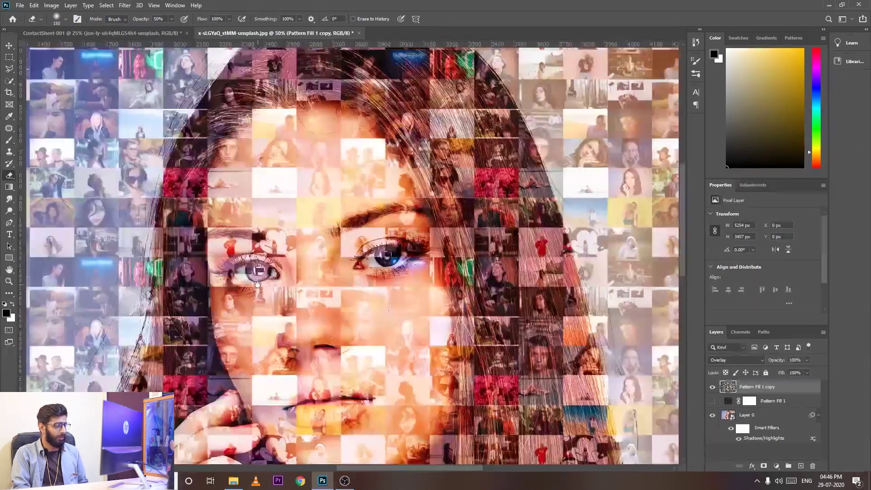
Set the eraser to 125 px at 100% opacity, then fit the image on screen
key("bracketleft")
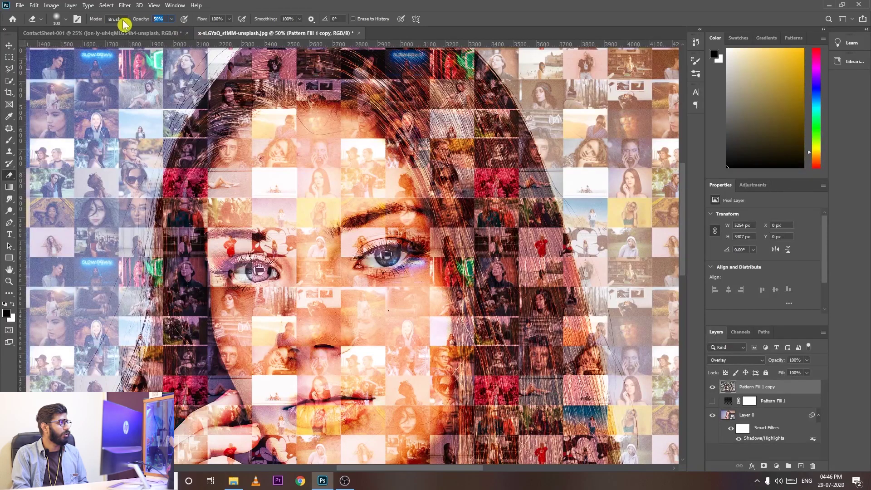
type("100")
key("Return")
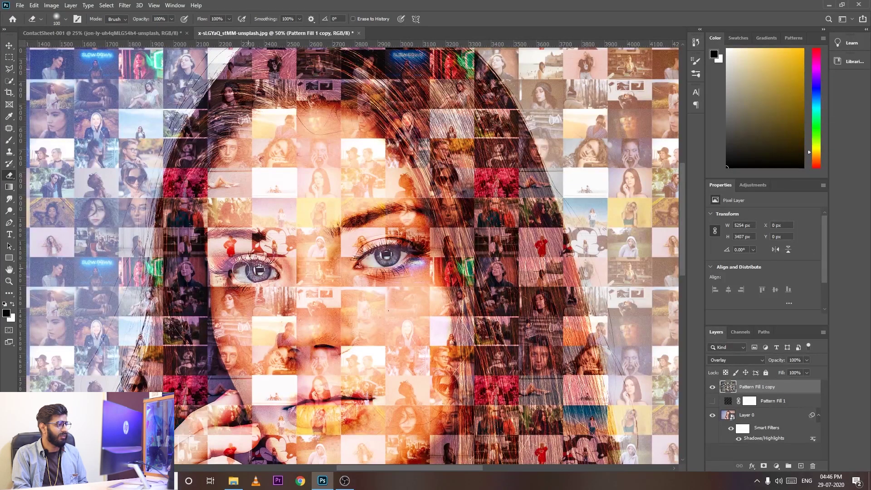
key("v")
key("ctrl+0")
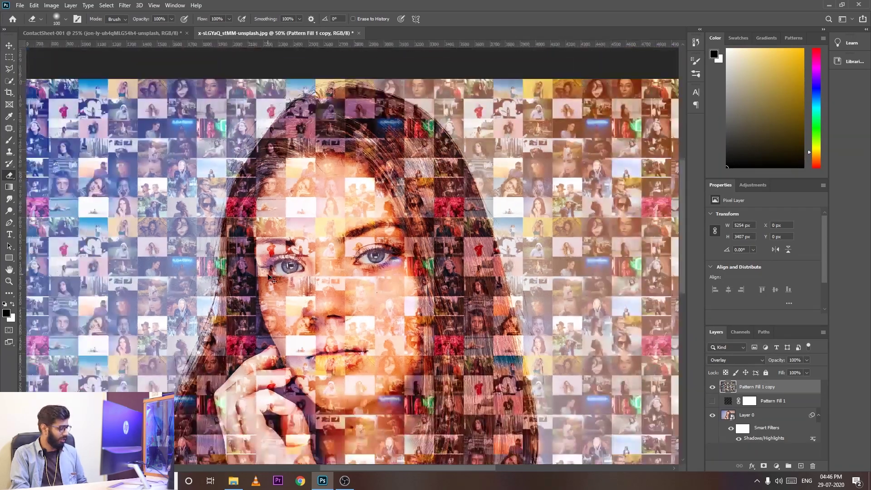